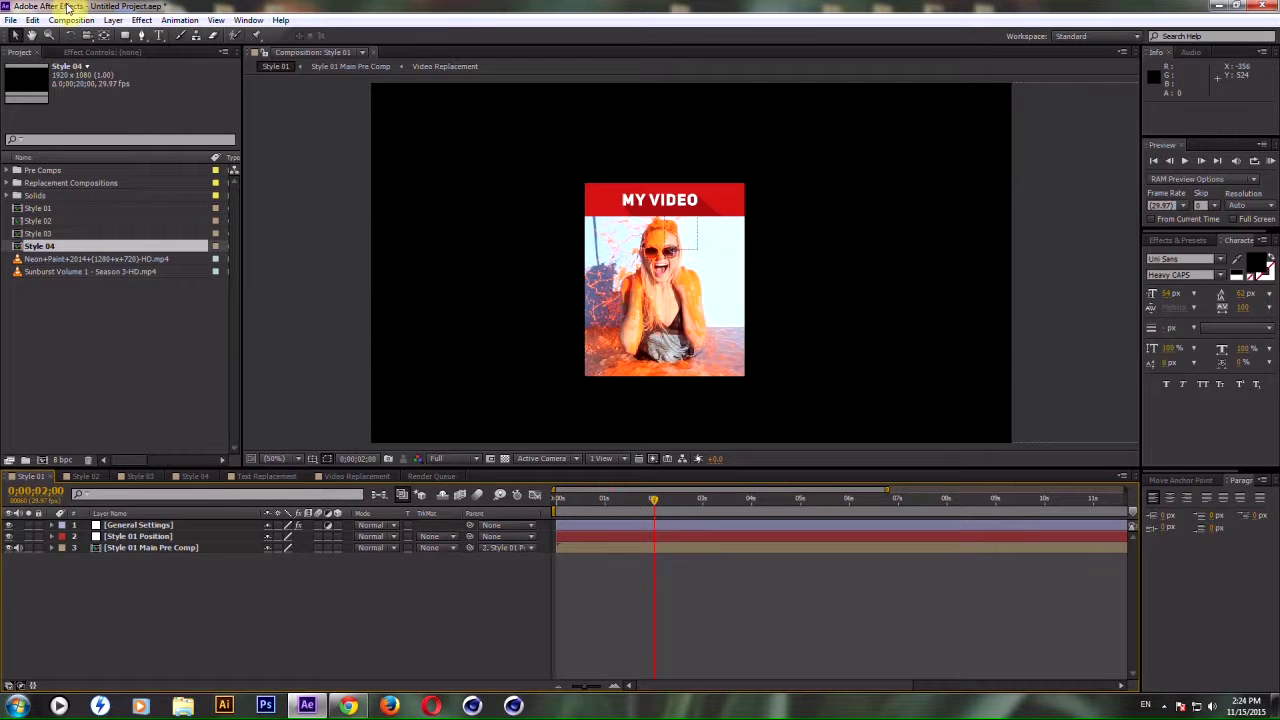
# Cancel the import options without importing and clear the Style 04 selection in the project
pyautogui.click(10, 20)
pyautogui.moveTo(98, 192)
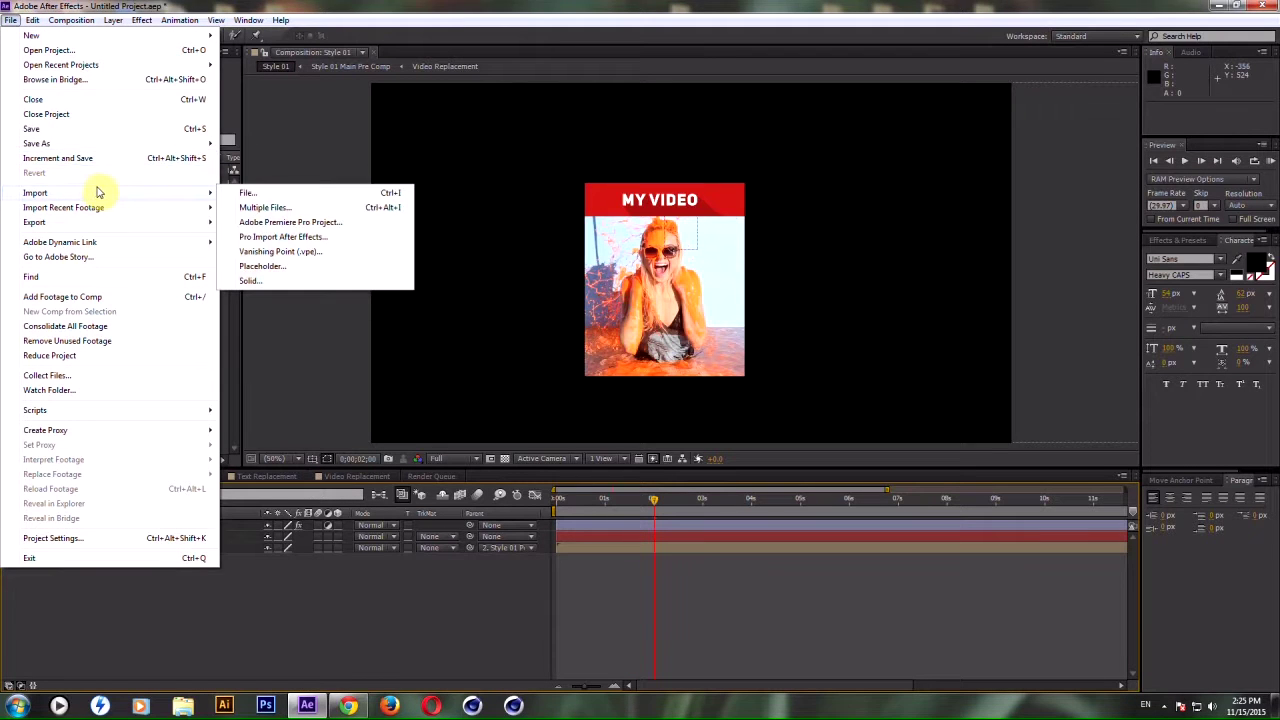
pyautogui.click(325, 102)
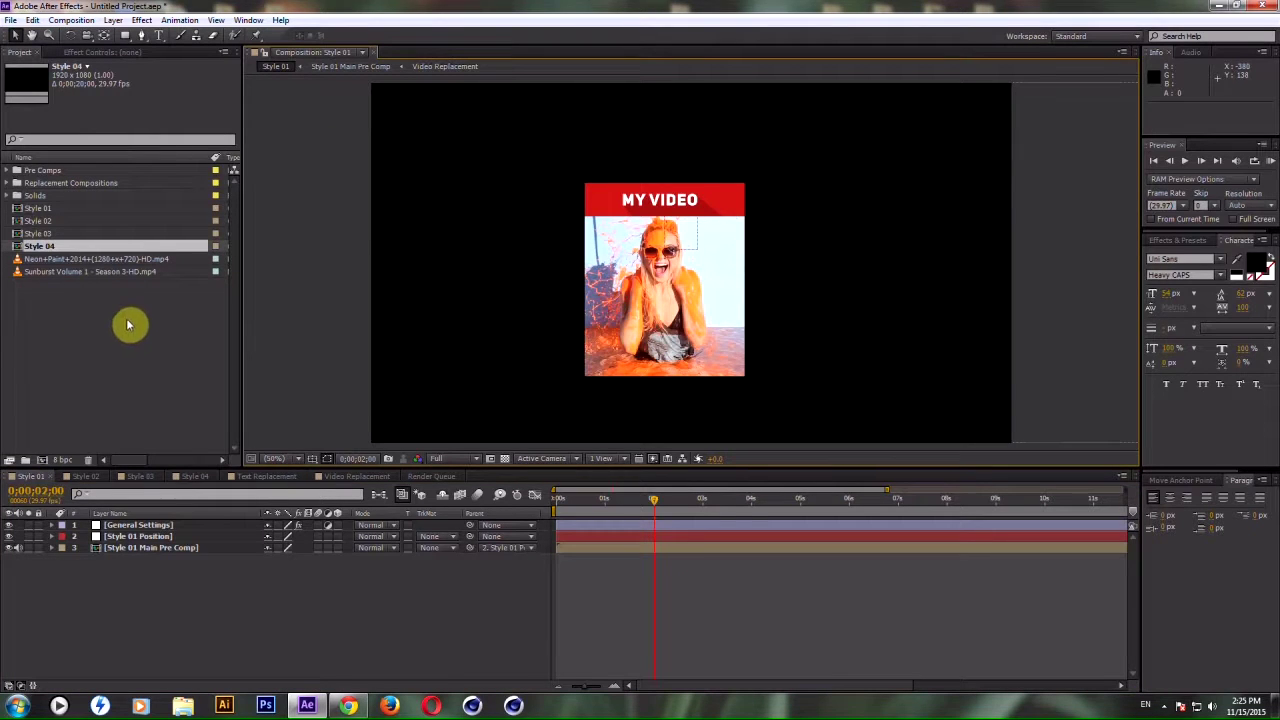
pyautogui.click(96, 330)
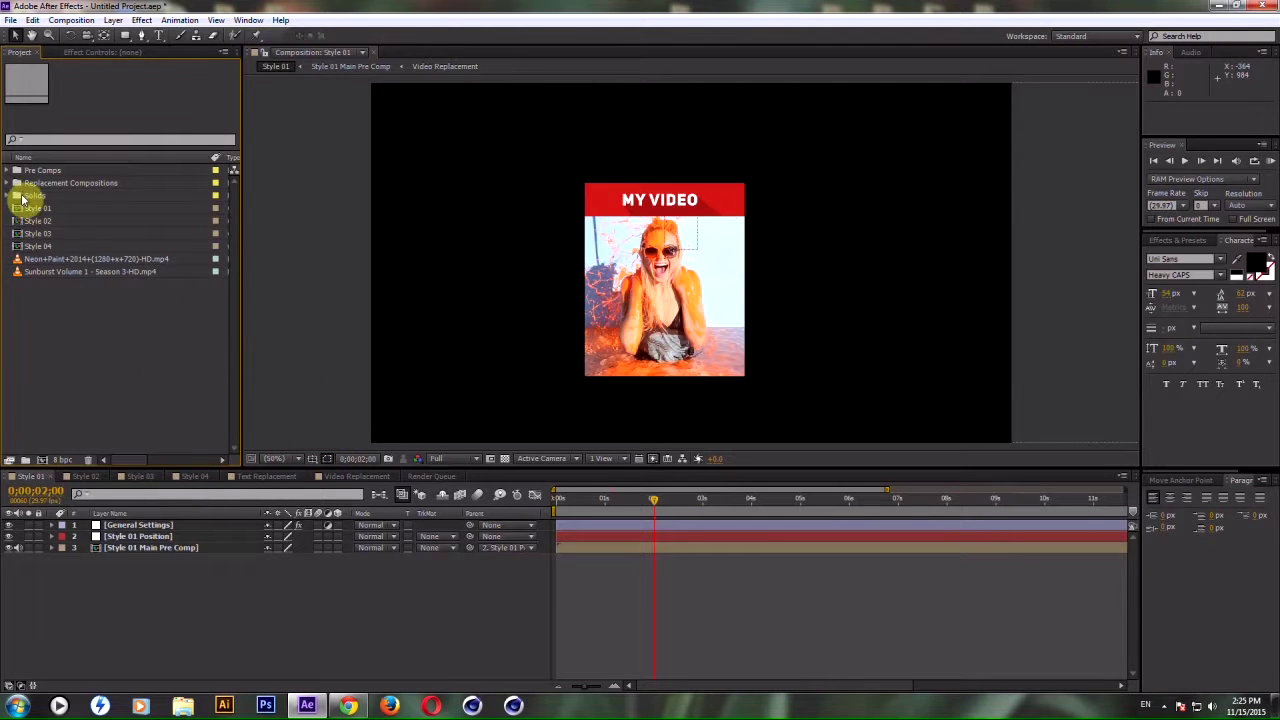
# Place Sunburst Volume 1 as the top layer in Video Replacement at 73% scale and preview it
pyautogui.click(10, 183)
pyautogui.doubleClick(78, 209)
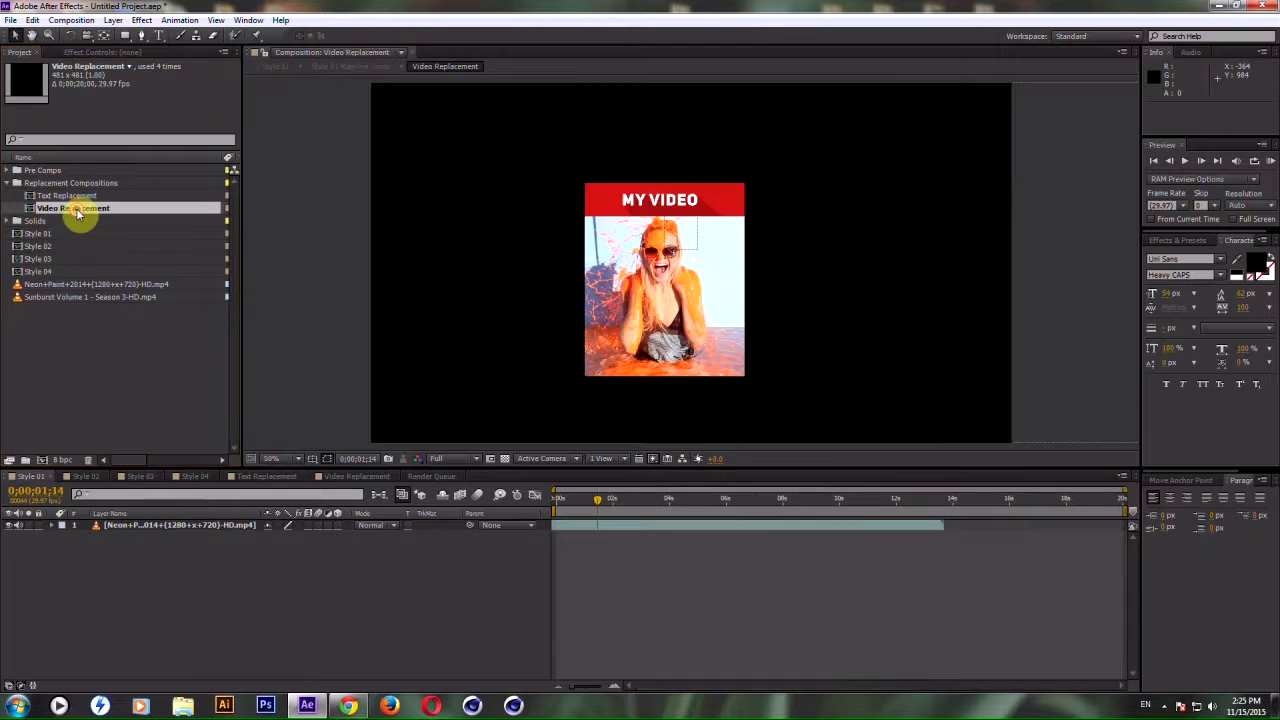
pyautogui.click(76, 298)
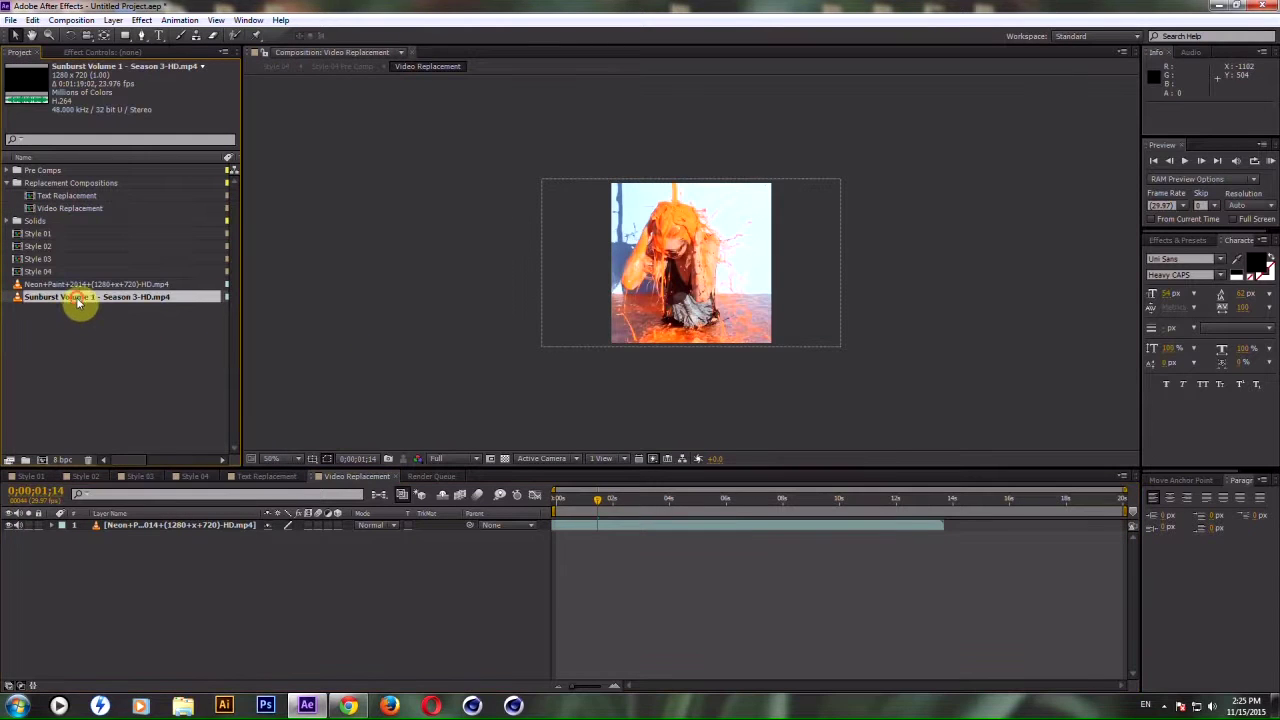
pyautogui.moveTo(78, 303); pyautogui.dragTo(163, 527)
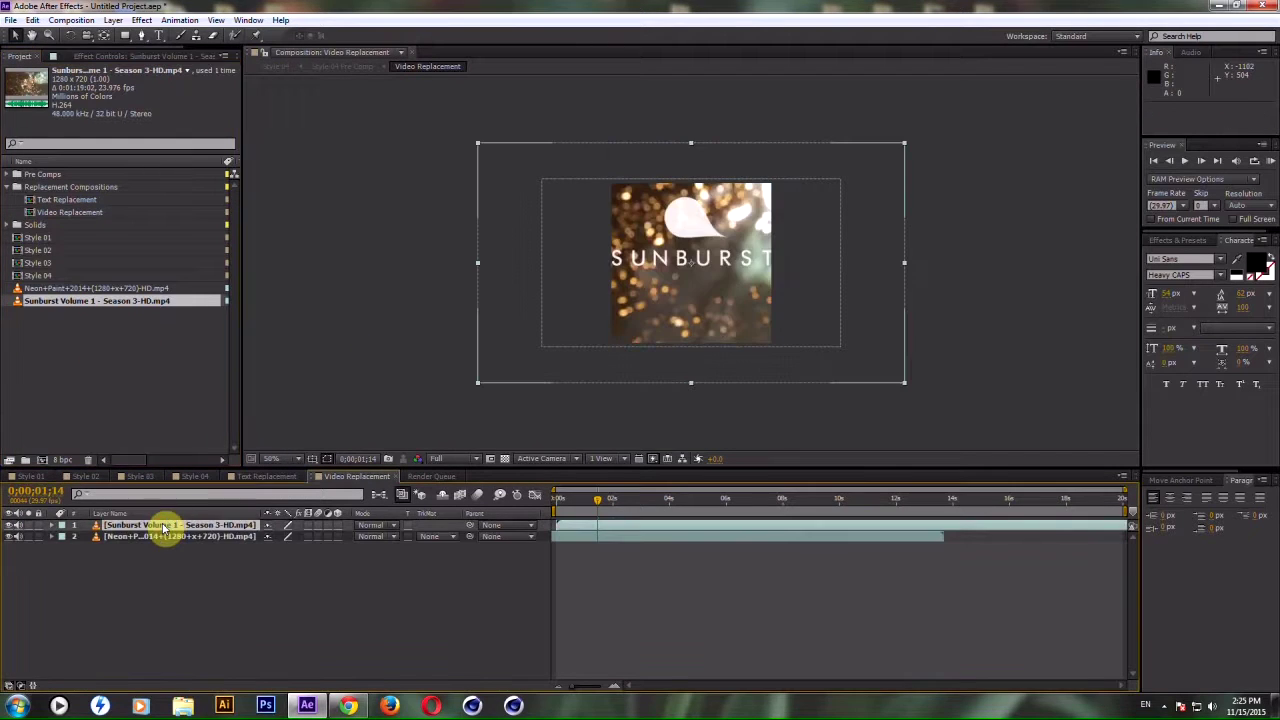
pyautogui.press('s')
pyautogui.moveTo(306, 537); pyautogui.dragTo(286, 540)
pyautogui.press('space')
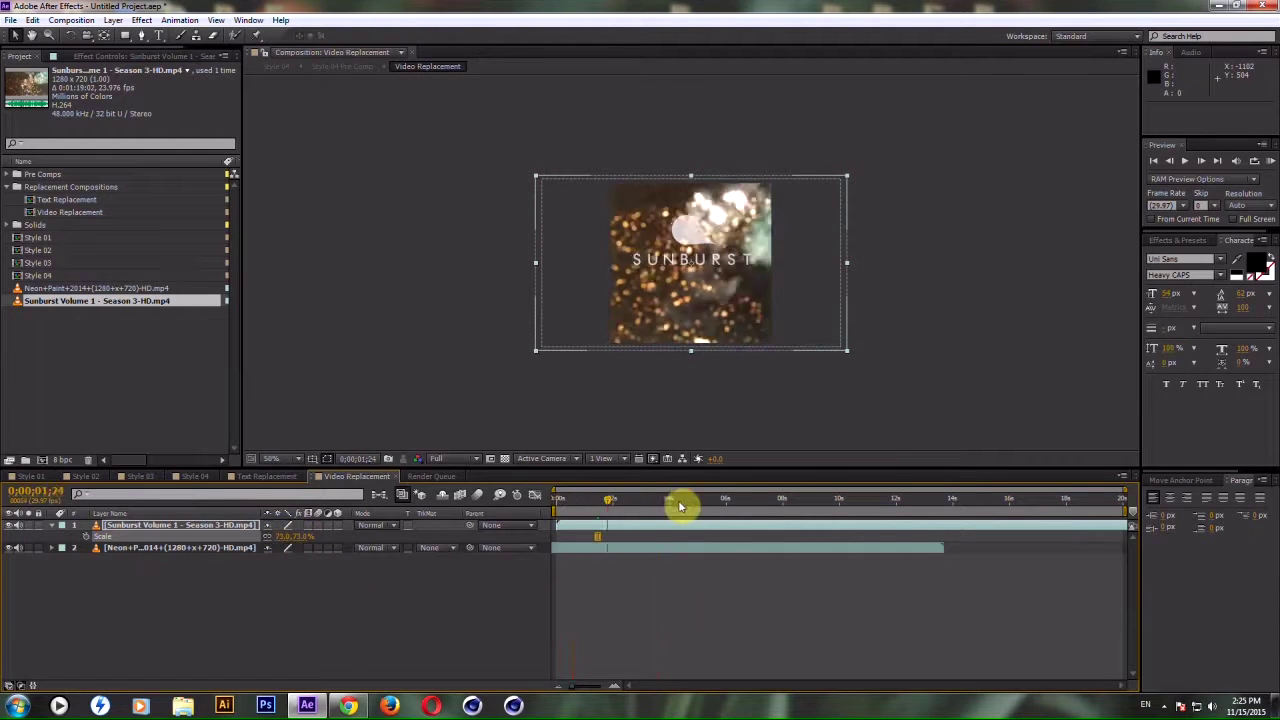
pyautogui.moveTo(679, 506); pyautogui.dragTo(829, 509)
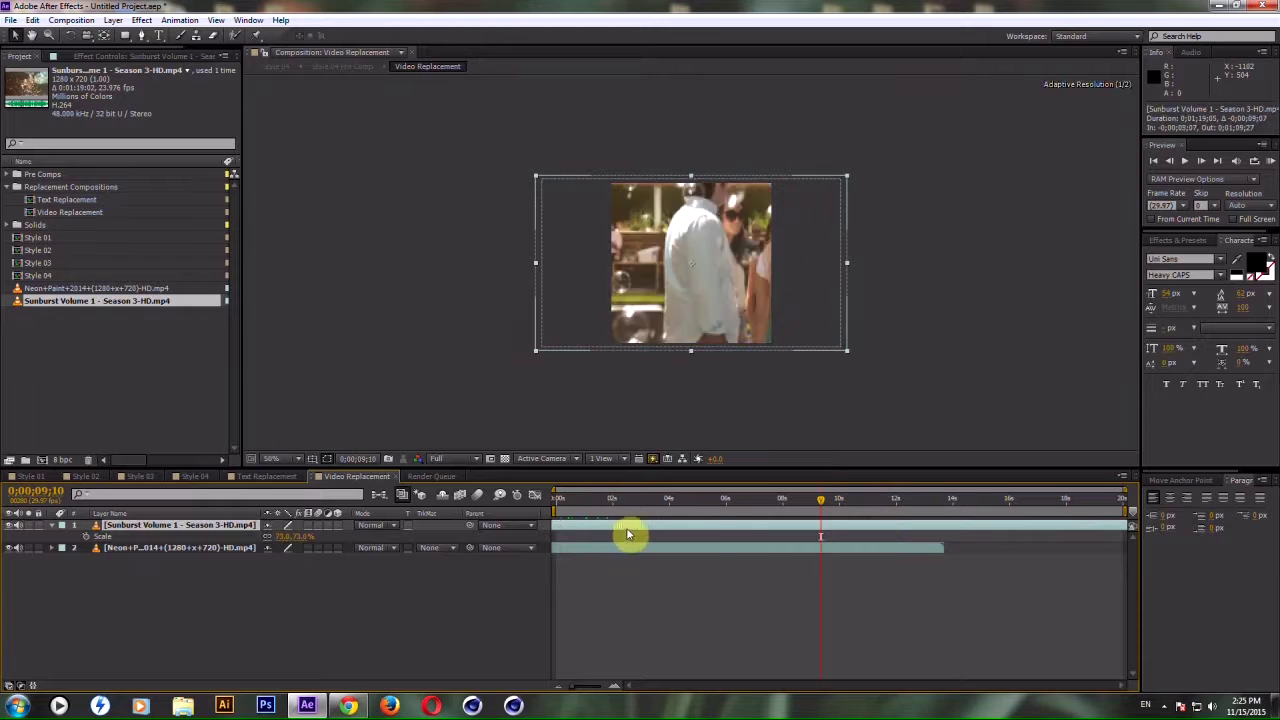
# Preview the Sunburst footage in Style 01, Style 02 and Style 03, ending around 5 s in Style 03
pyautogui.click(571, 503)
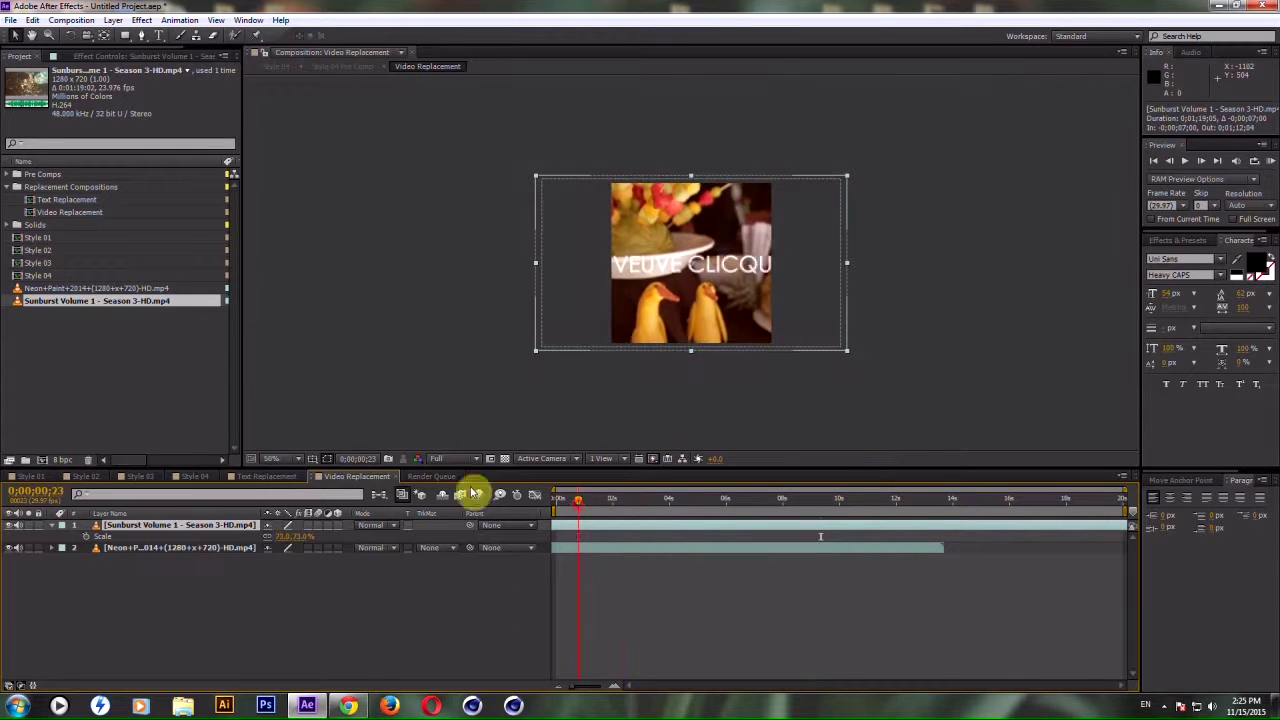
pyautogui.click(40, 477)
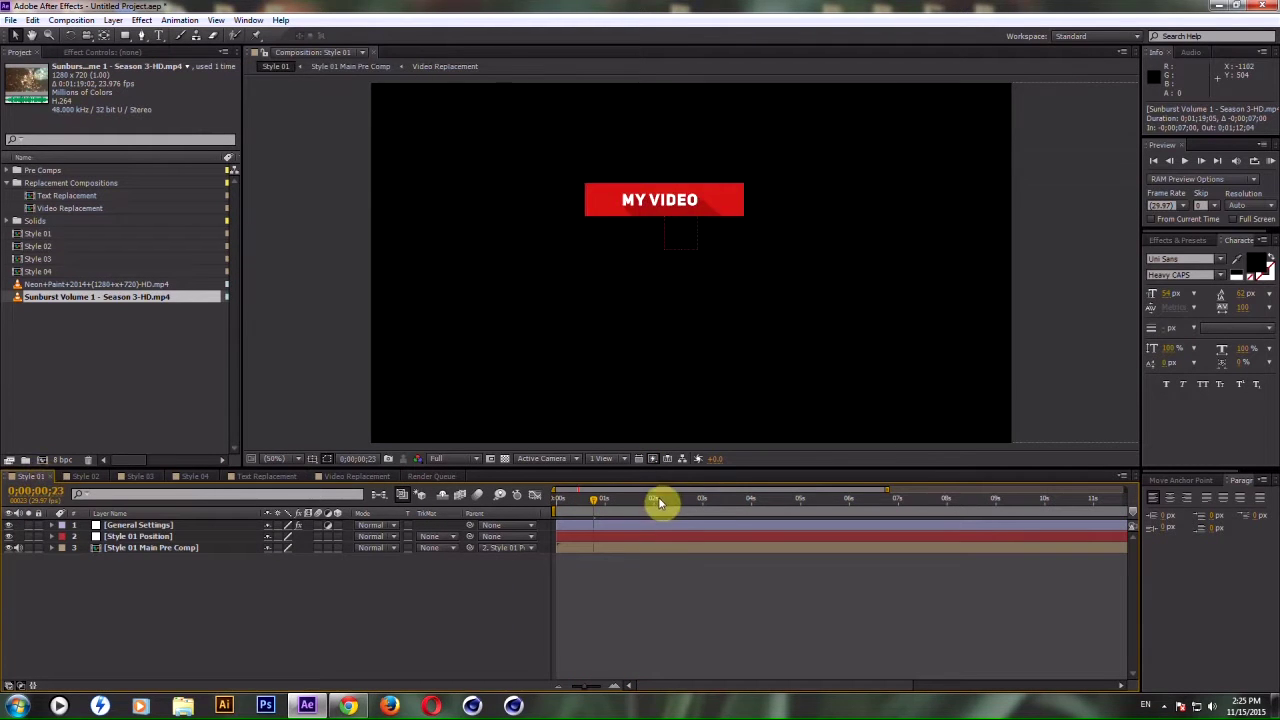
pyautogui.moveTo(660, 503); pyautogui.dragTo(740, 505)
pyautogui.click(88, 477)
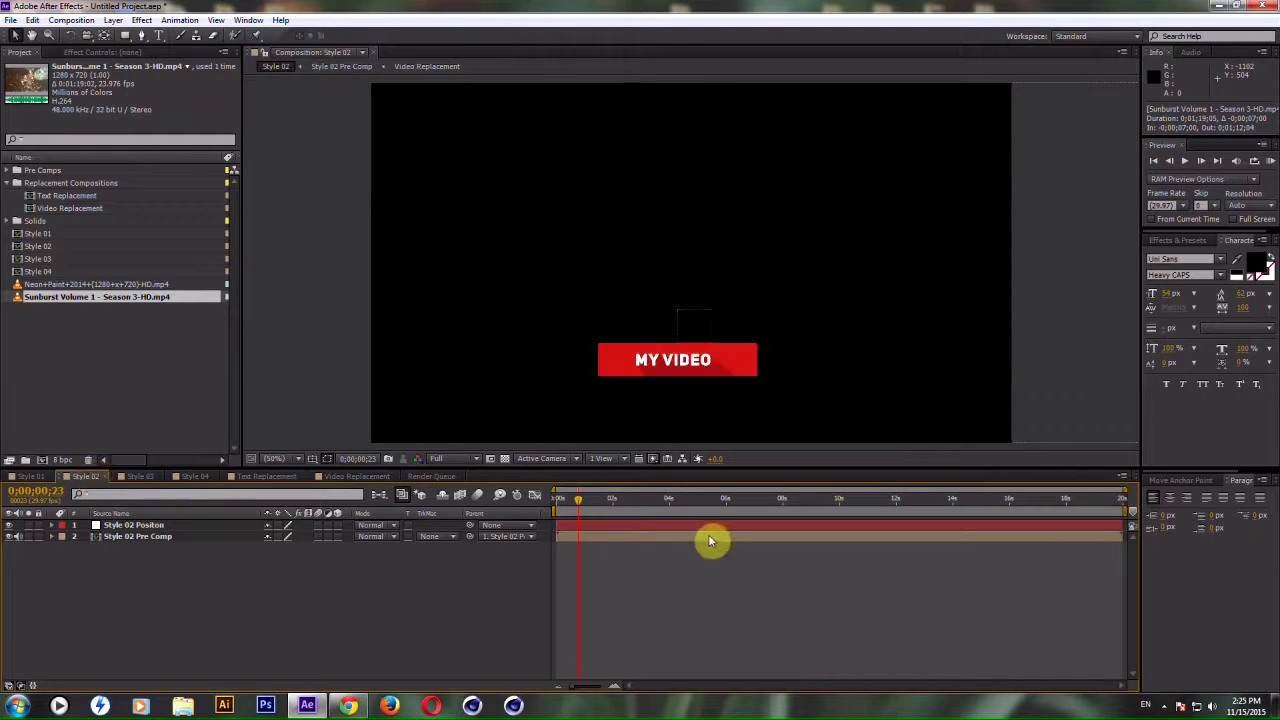
pyautogui.moveTo(645, 500); pyautogui.dragTo(739, 500)
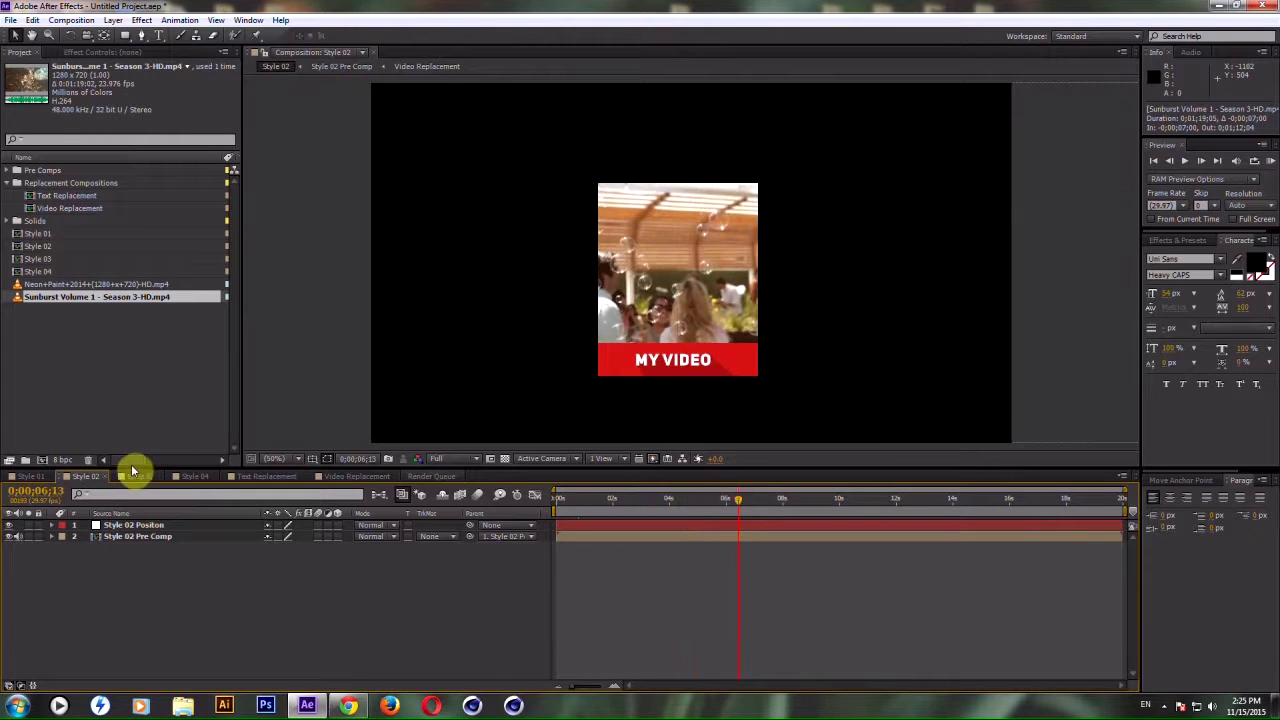
pyautogui.click(148, 476)
pyautogui.moveTo(649, 508); pyautogui.dragTo(716, 512)
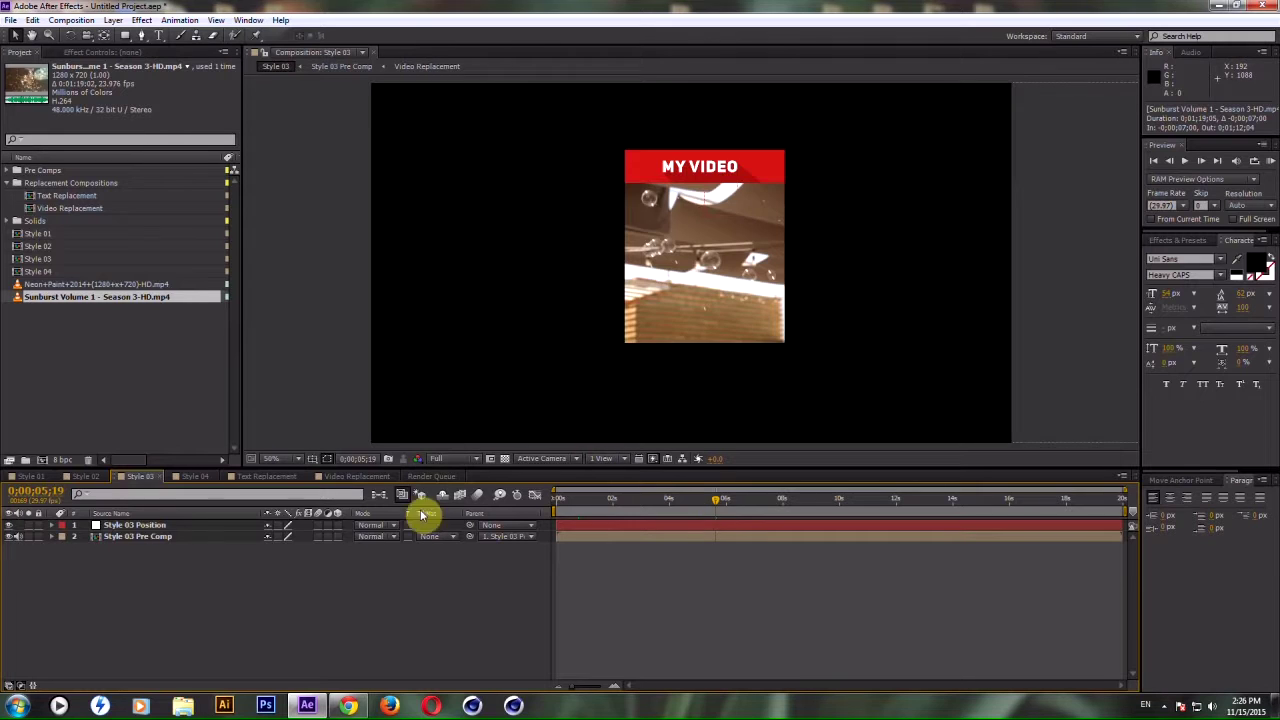
# Replace the MY VIDEO title in Text Replacement with 'YOUR TEXT'
pyautogui.click(266, 477)
pyautogui.doubleClick(208, 531)
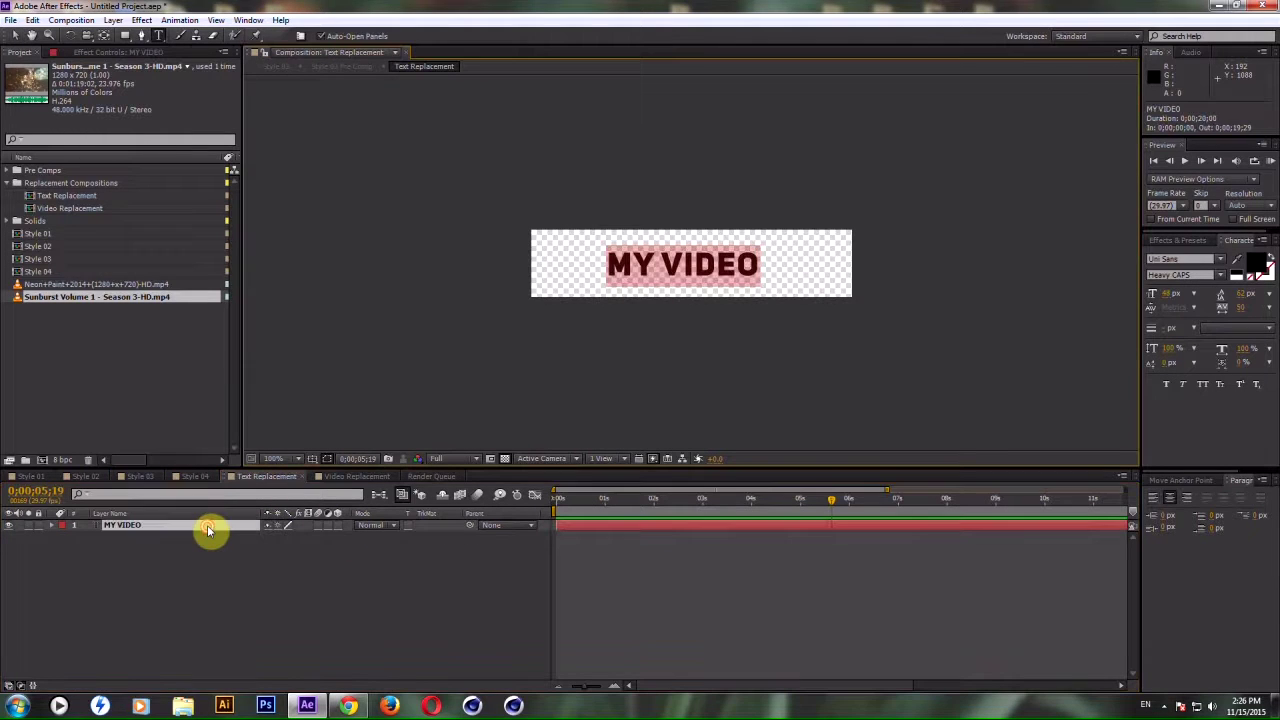
pyautogui.write('YOUR TEXT')
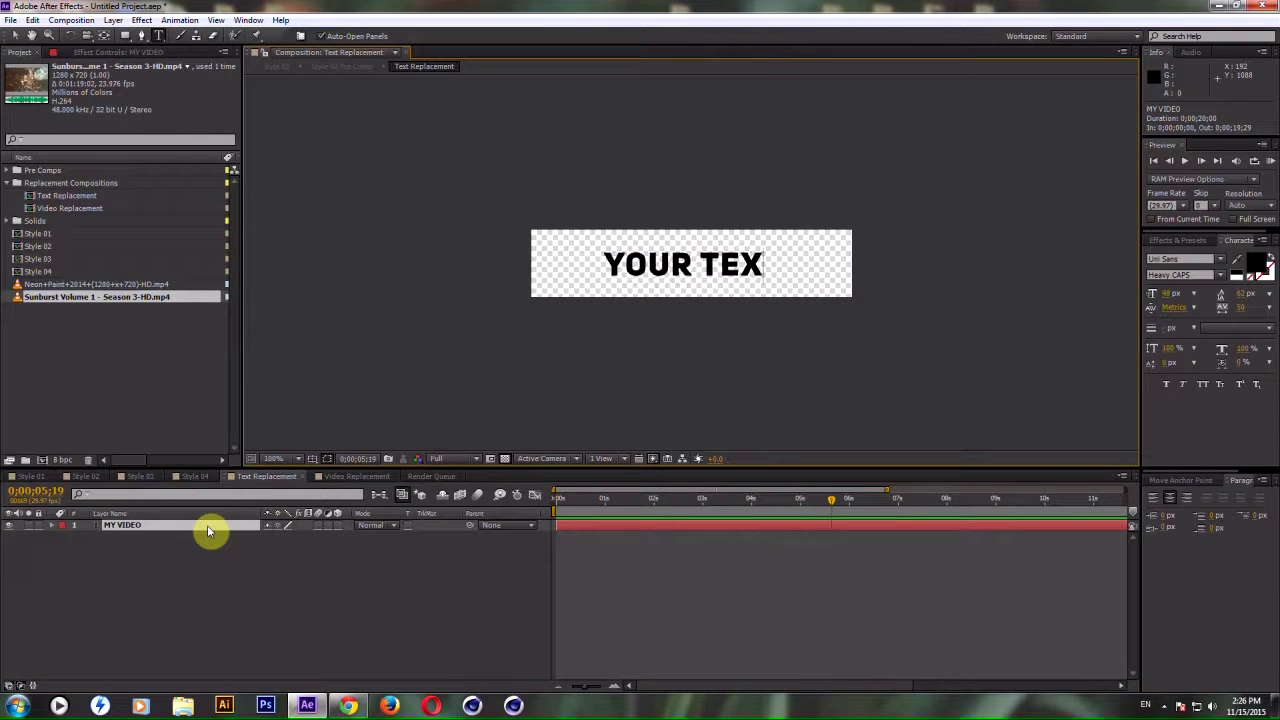
# Check the new title across Styles 01 to 04, finishing on Style 01
pyautogui.click(35, 477)
pyautogui.click(94, 477)
pyautogui.click(140, 478)
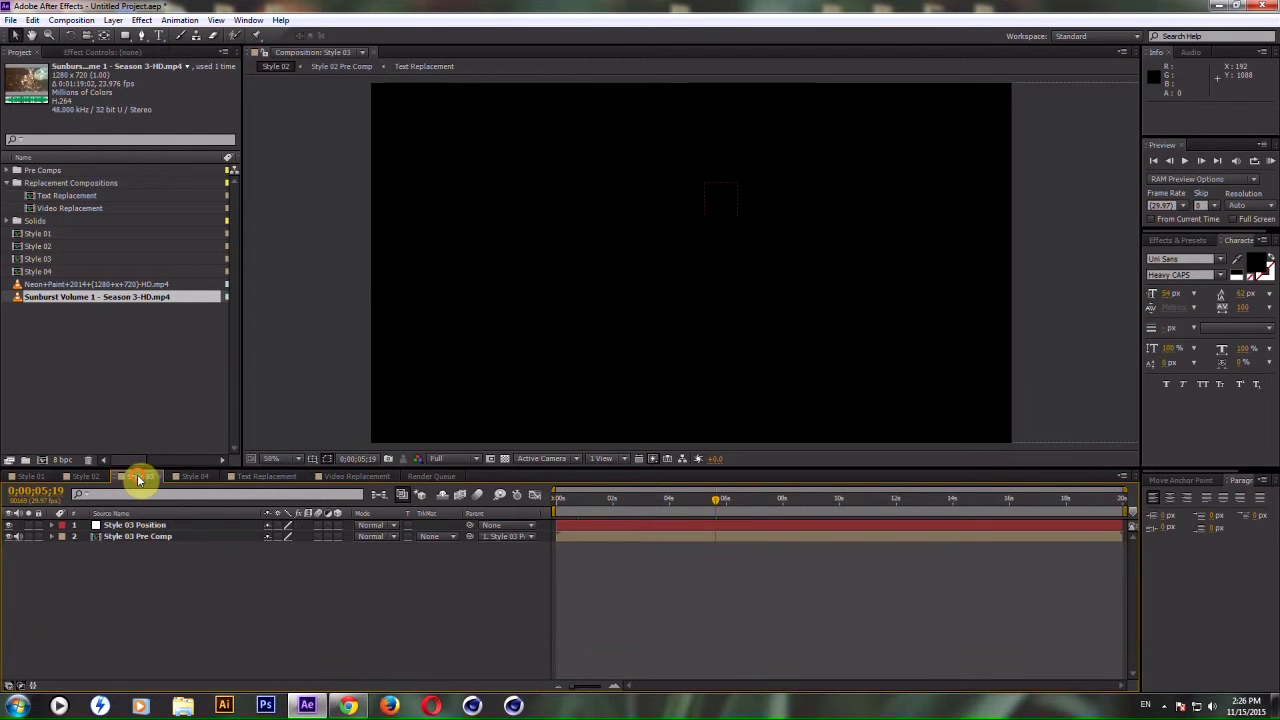
pyautogui.click(190, 478)
pyautogui.click(35, 477)
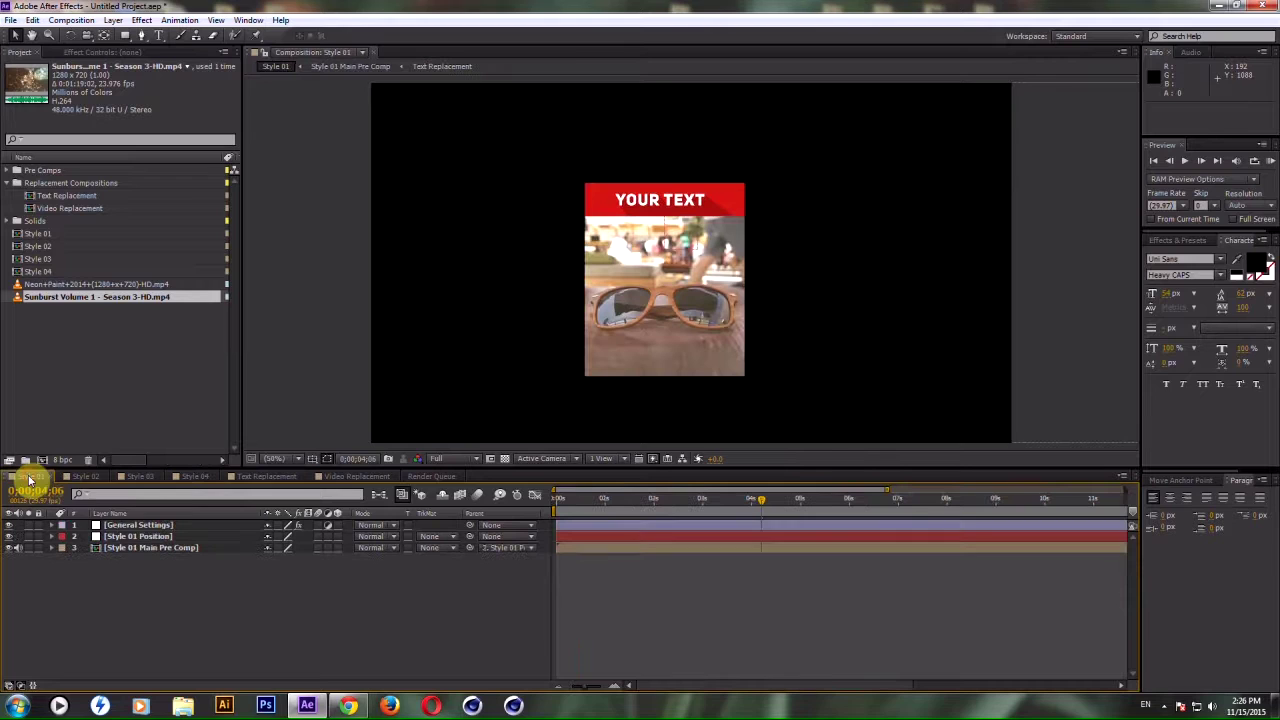
# Change the General Settings Text Base Color from red to blue and preview the result
pyautogui.click(114, 526)
pyautogui.click(132, 56)
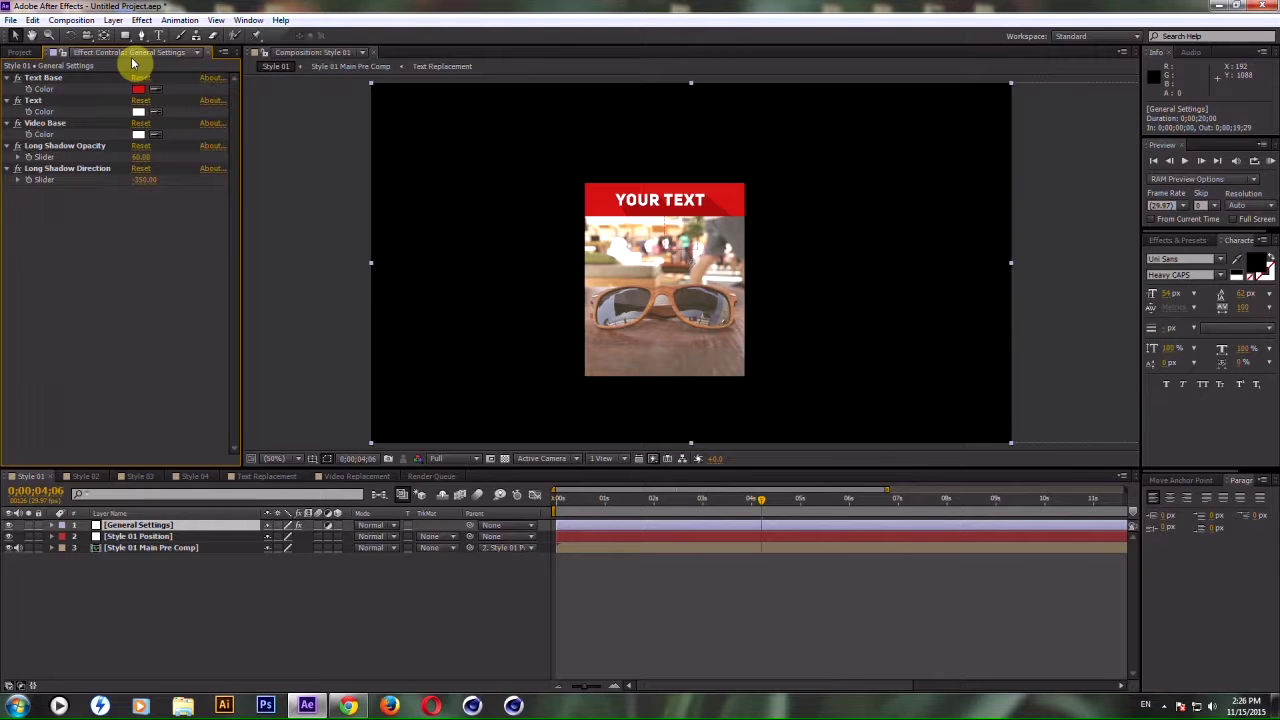
pyautogui.click(139, 89)
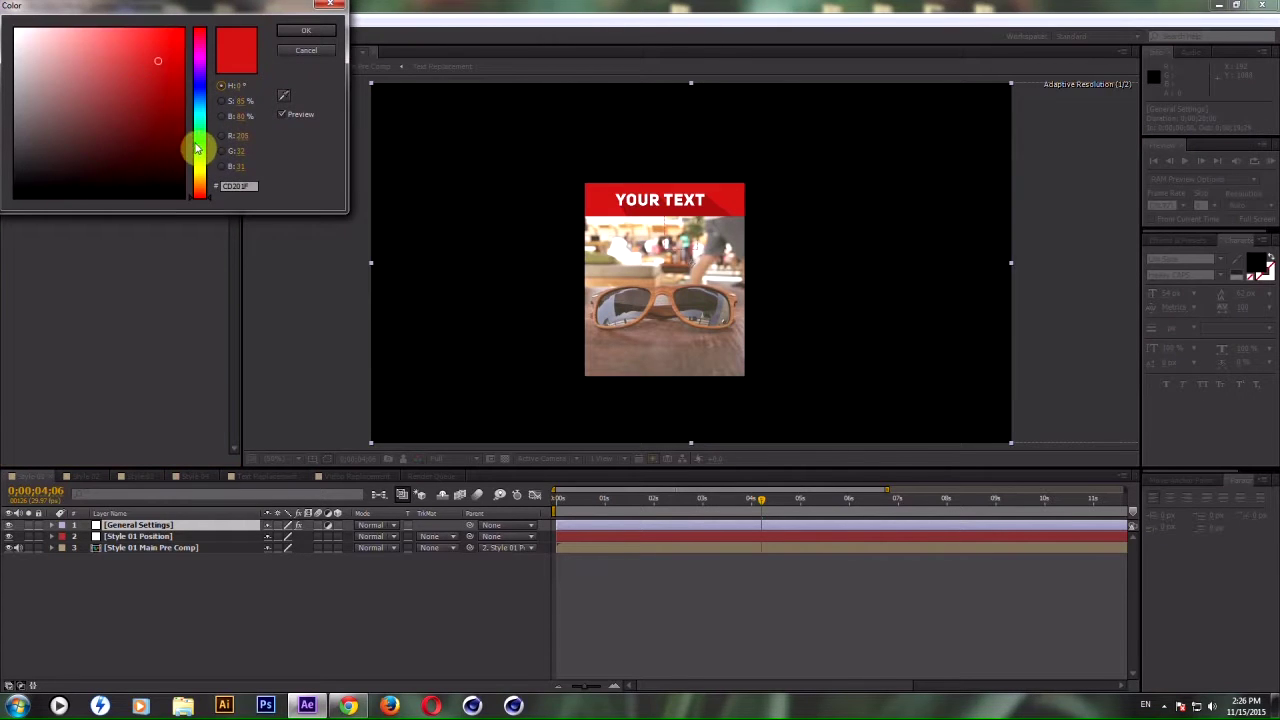
pyautogui.moveTo(197, 148); pyautogui.dragTo(200, 100)
pyautogui.click(299, 36)
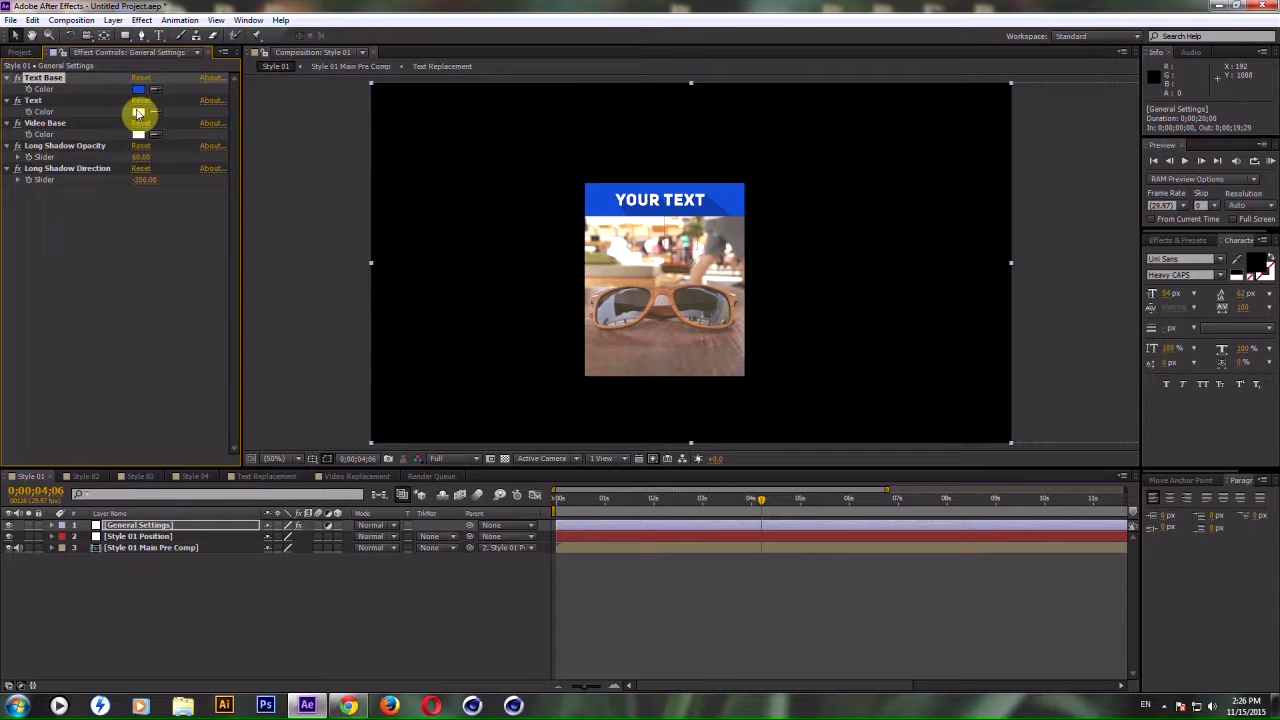
pyautogui.click(638, 497)
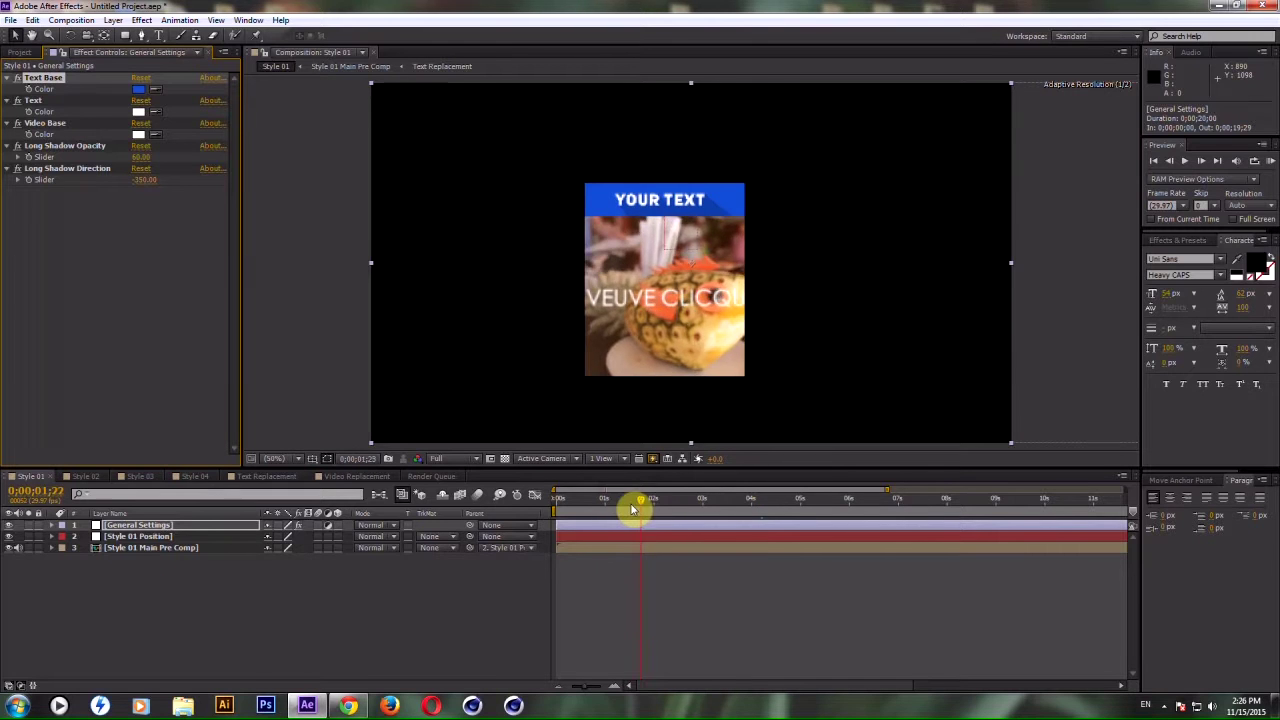
pyautogui.moveTo(632, 510)
pyautogui.mouseDown()
pyautogui.moveTo(594, 514)
pyautogui.moveTo(621, 515)
pyautogui.mouseUp()
# Set the Video Base Color to purple B400FF, then check Styles 02 and 03 before returning to 01
pyautogui.click(136, 134)
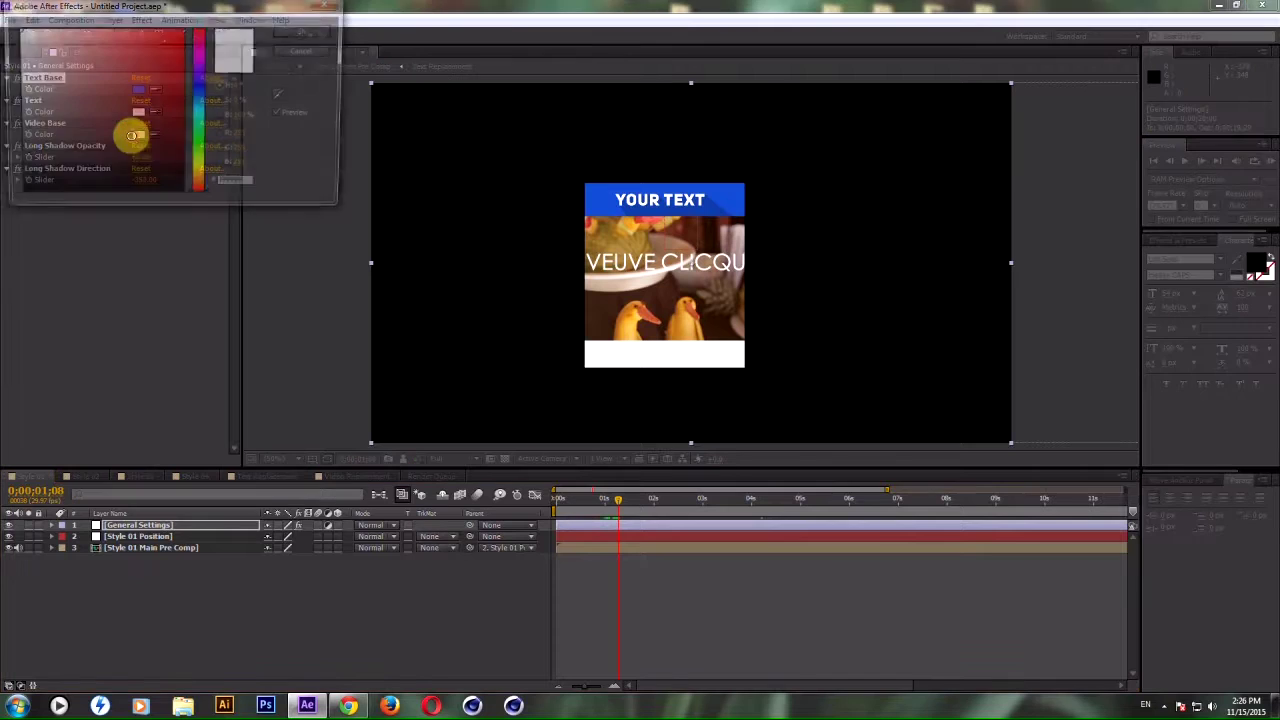
pyautogui.moveTo(206, 83); pyautogui.dragTo(206, 63)
pyautogui.click(182, 31)
pyautogui.click(305, 37)
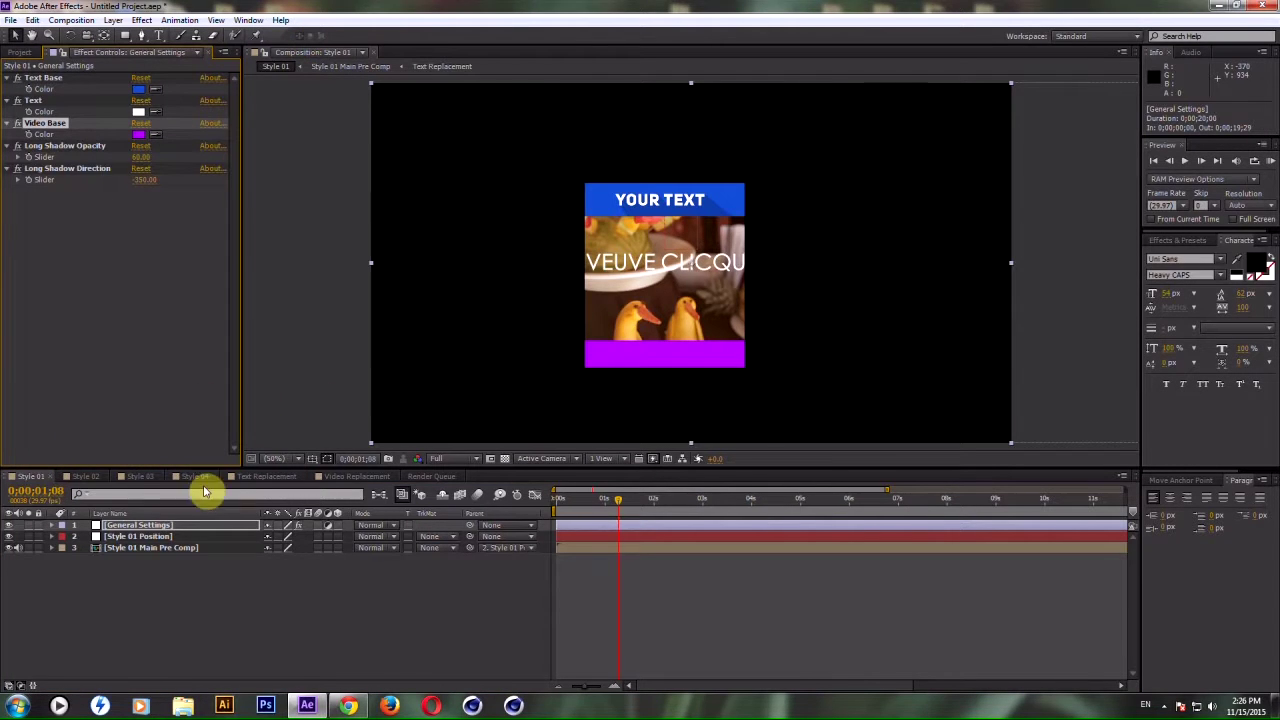
pyautogui.click(84, 477)
pyautogui.moveTo(583, 503)
pyautogui.mouseDown()
pyautogui.moveTo(686, 506)
pyautogui.moveTo(580, 515)
pyautogui.moveTo(600, 517)
pyautogui.mouseUp()
pyautogui.click(140, 476)
pyautogui.click(30, 477)
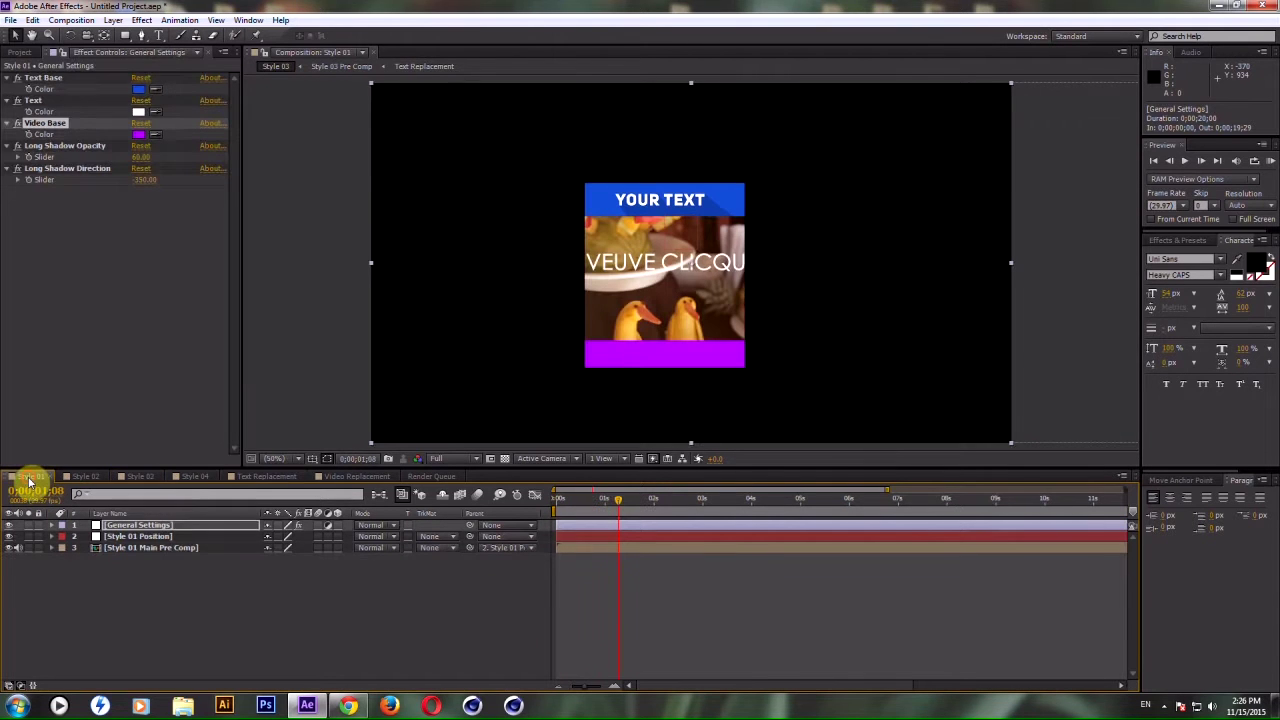
# Set Long Shadow Opacity to 90 and rotate the Long Shadow Direction
pyautogui.click(143, 158)
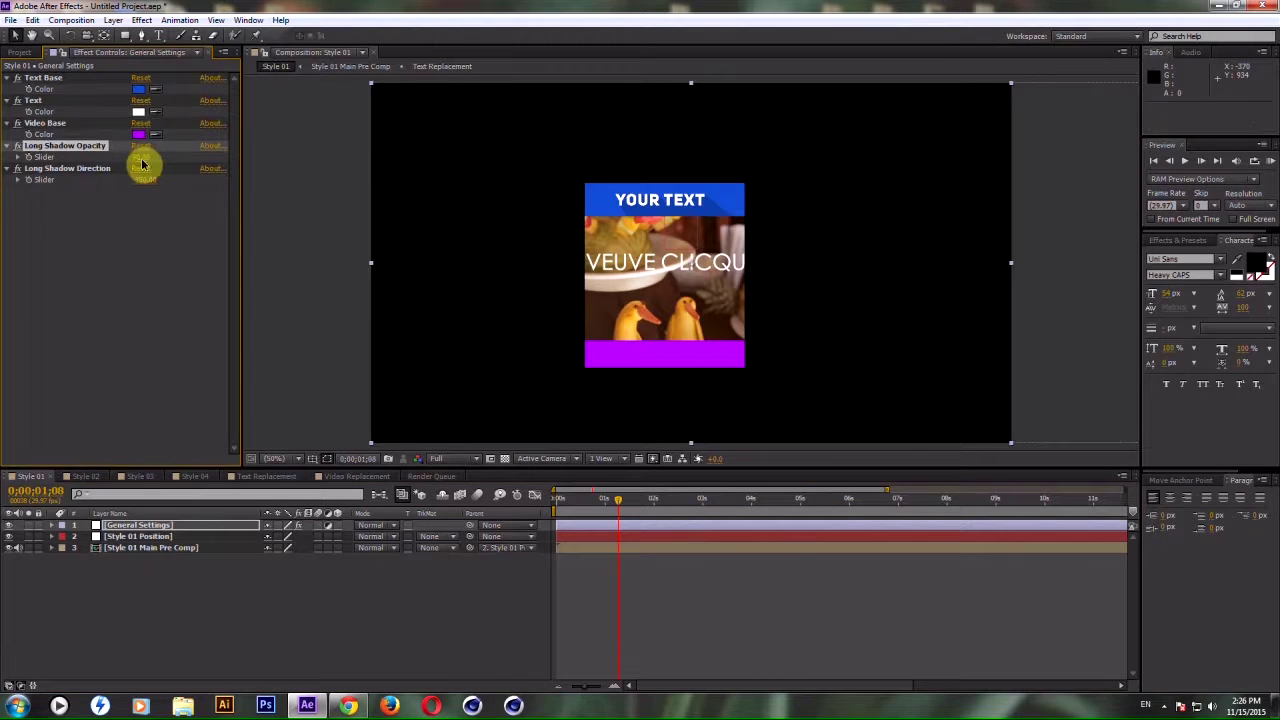
pyautogui.press('Return')
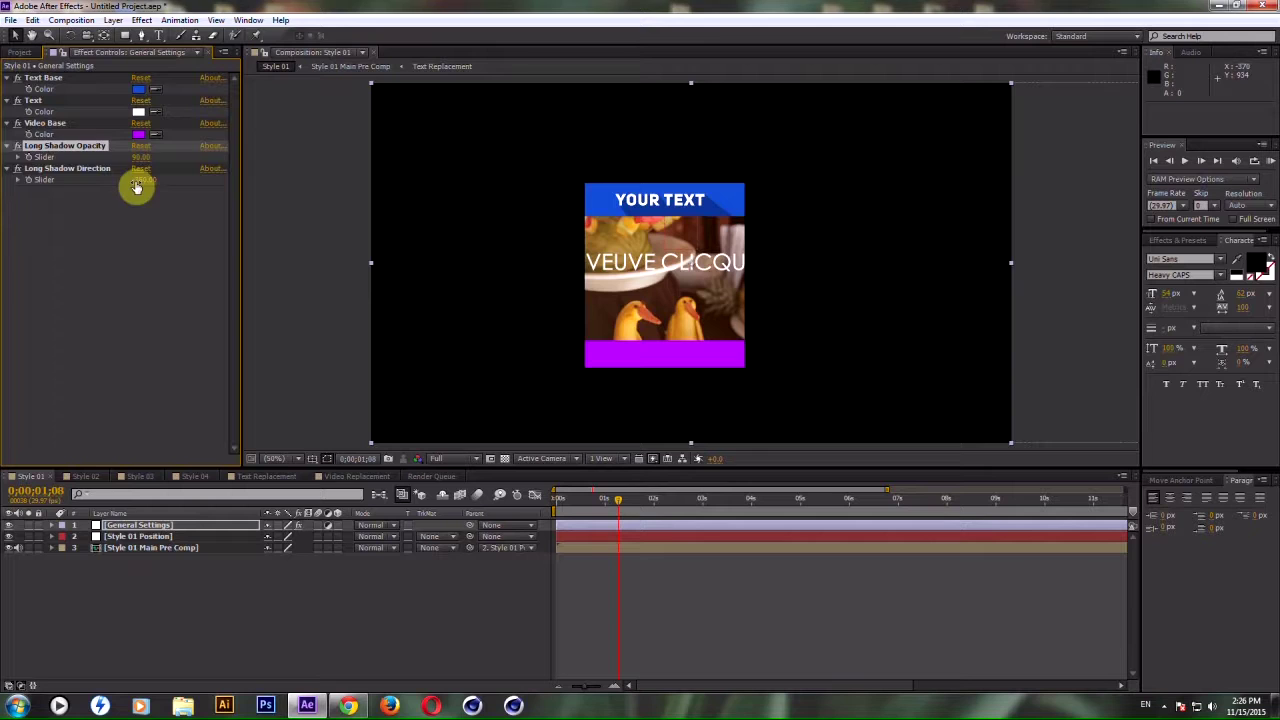
pyautogui.moveTo(145, 180); pyautogui.dragTo(540, 240)
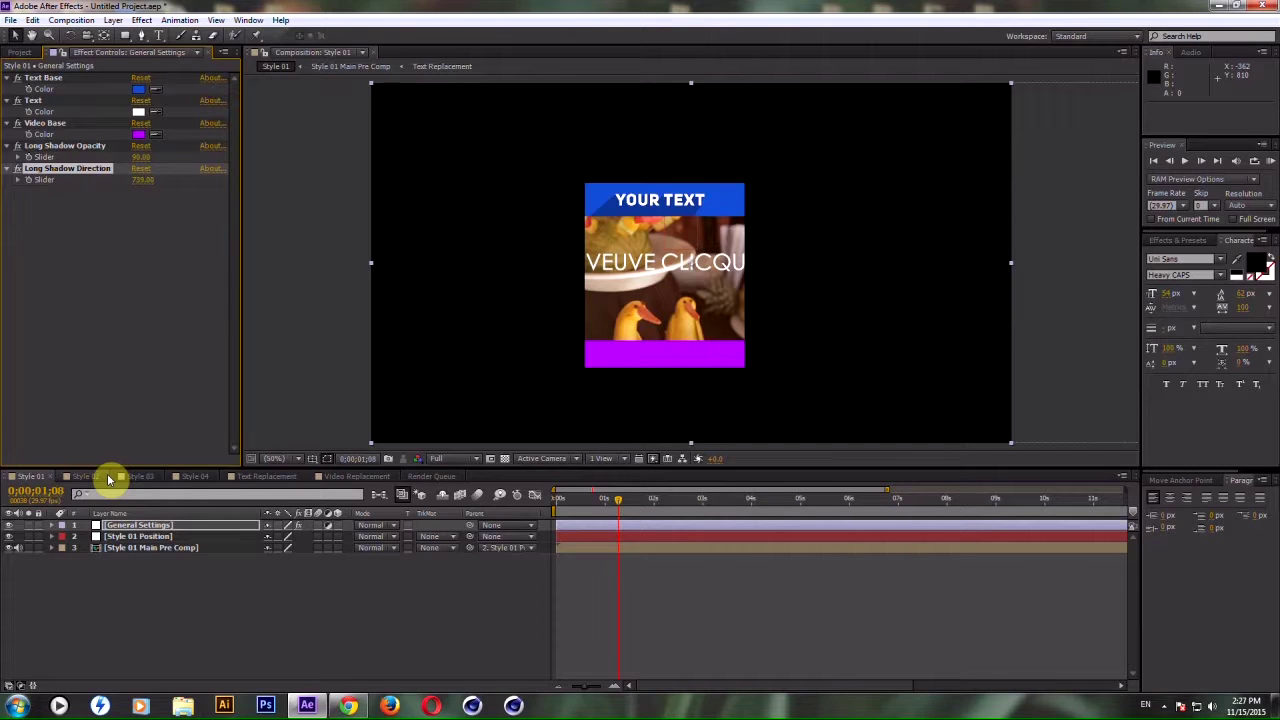
# Append '01' to the Text Replacement title so it reads 'YOUR TEXT 01'
pyautogui.click(264, 477)
pyautogui.doubleClick(223, 523)
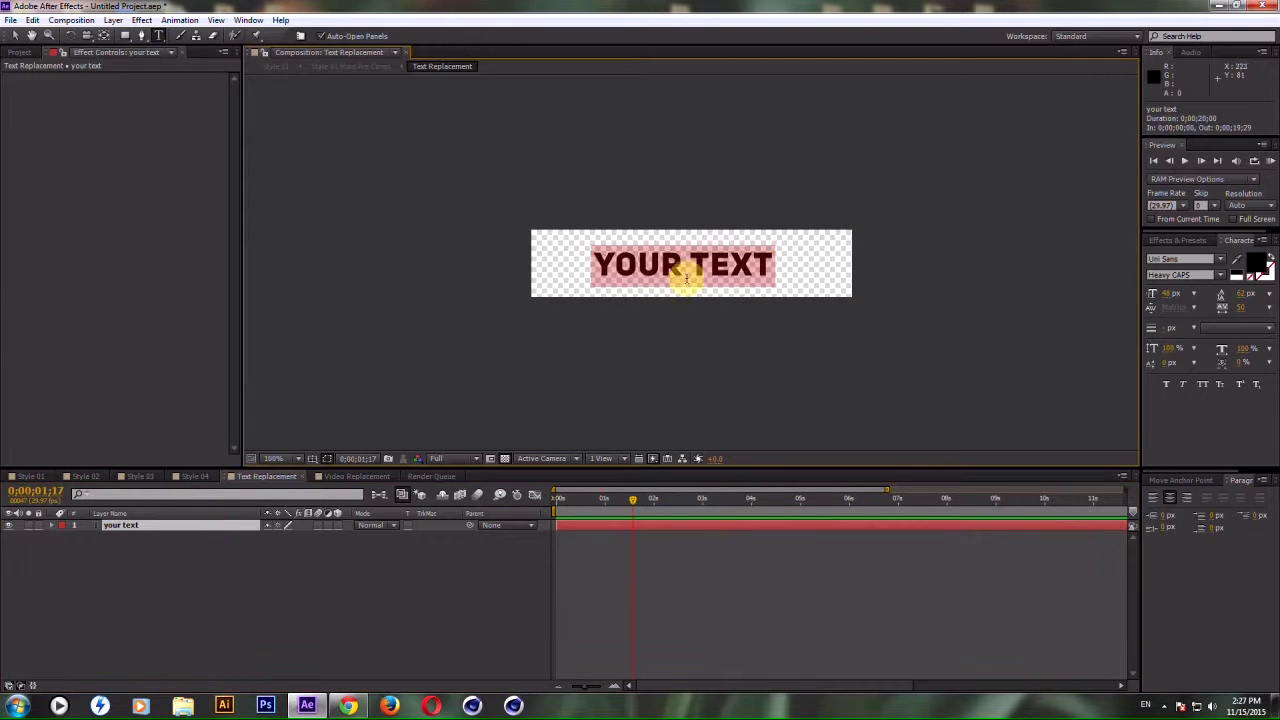
pyautogui.click(772, 262)
pyautogui.write('01')
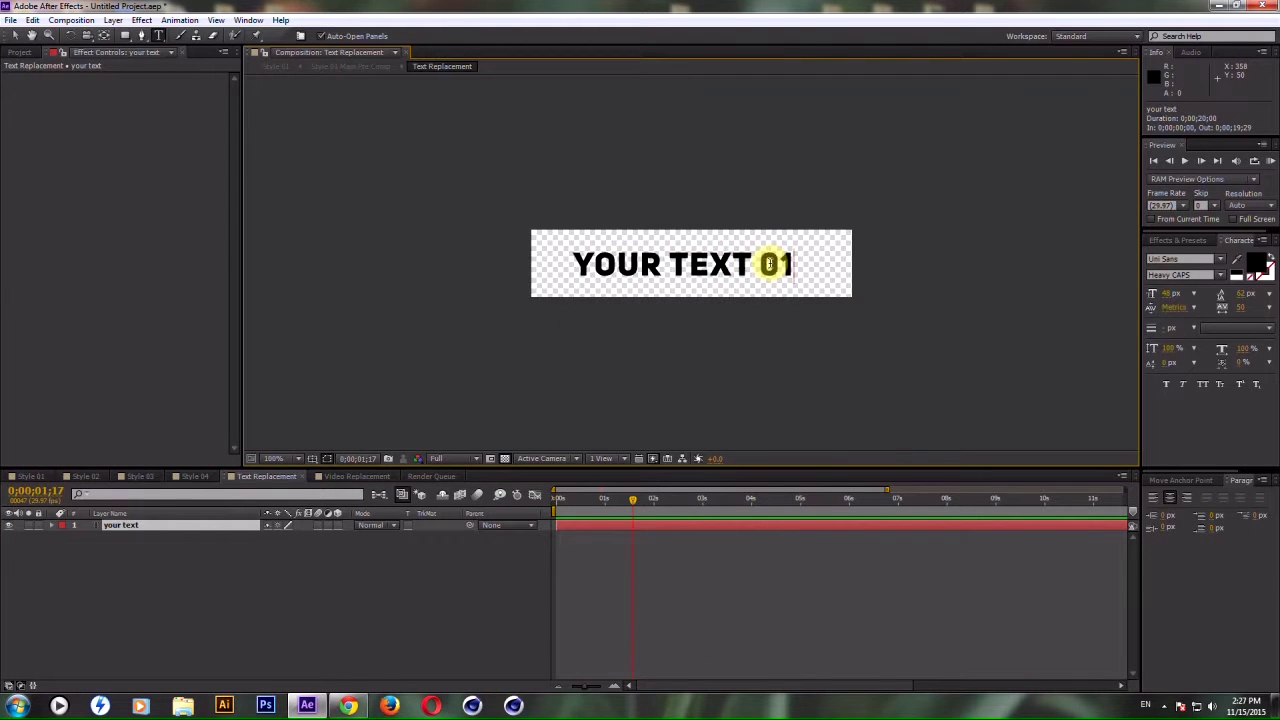
# Check the updated title in Style 01 and Style 02, ending on Style 01
pyautogui.click(25, 477)
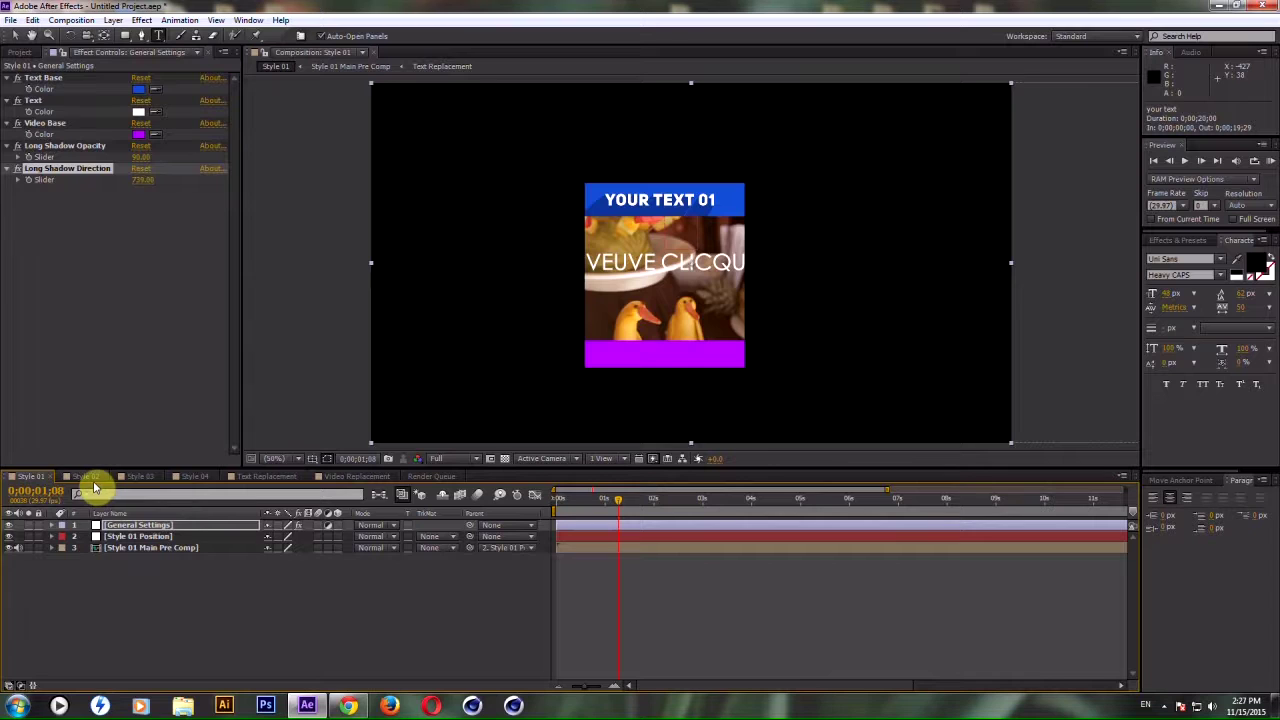
pyautogui.click(85, 477)
pyautogui.click(32, 477)
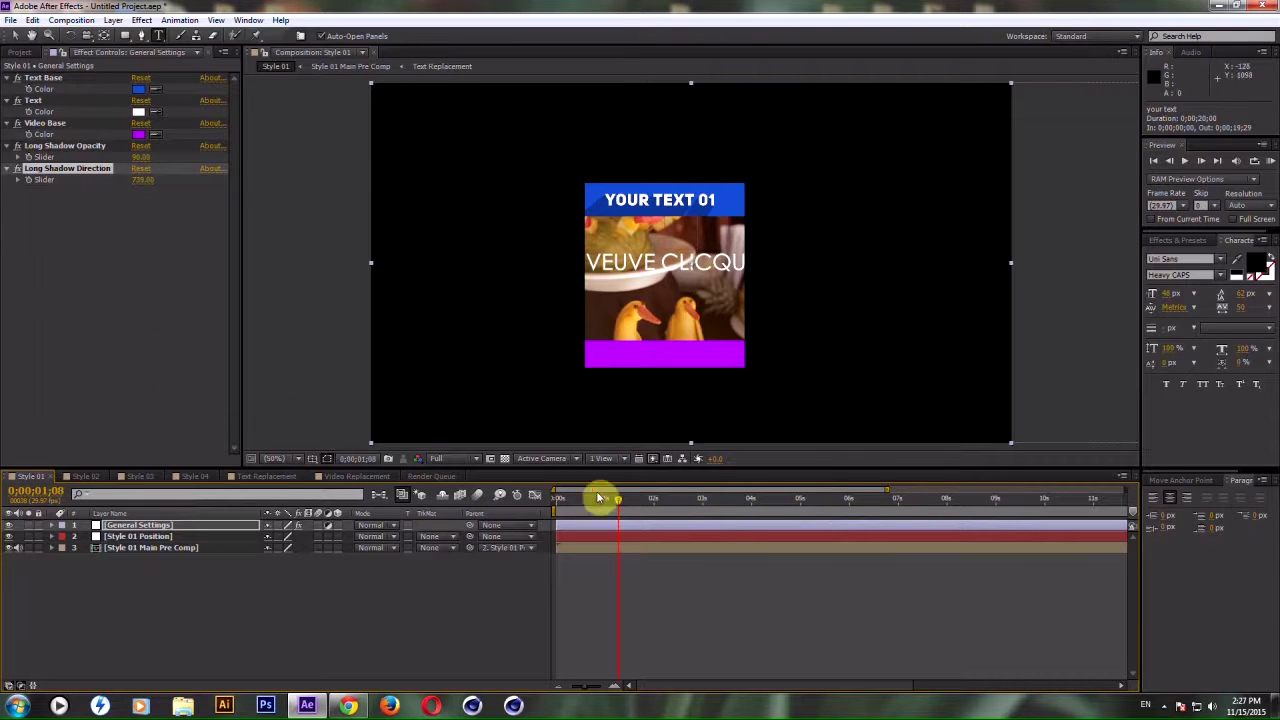
# End the work area at 8 seconds and trim the Style 01 comp to it
pyautogui.moveTo(886, 488); pyautogui.dragTo(1183, 477)
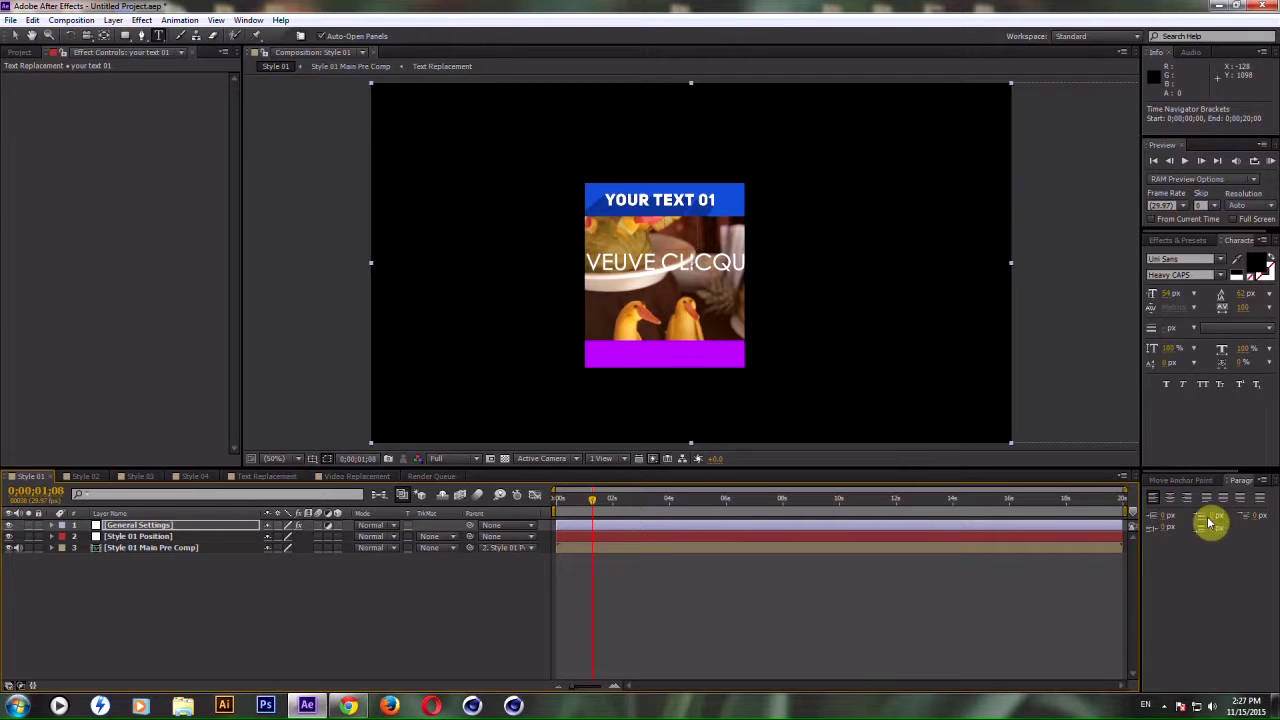
pyautogui.moveTo(1100, 512); pyautogui.dragTo(784, 512)
pyautogui.rightClick(768, 508)
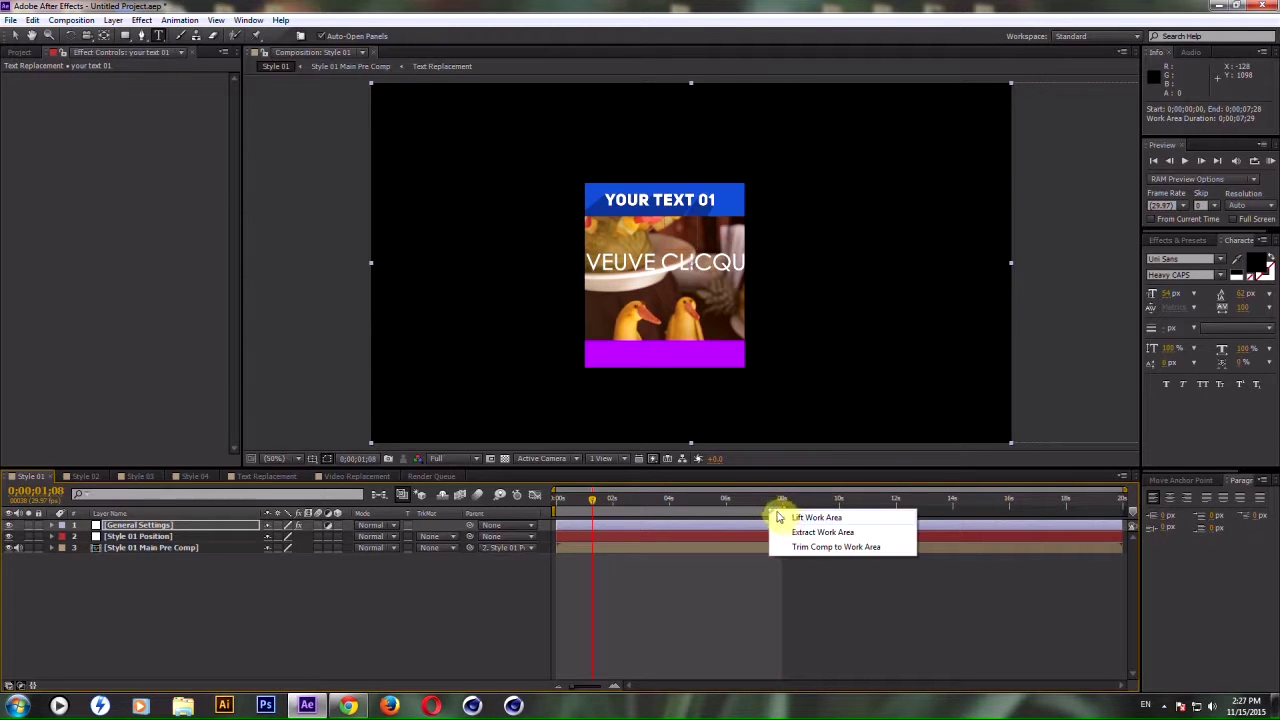
pyautogui.click(820, 547)
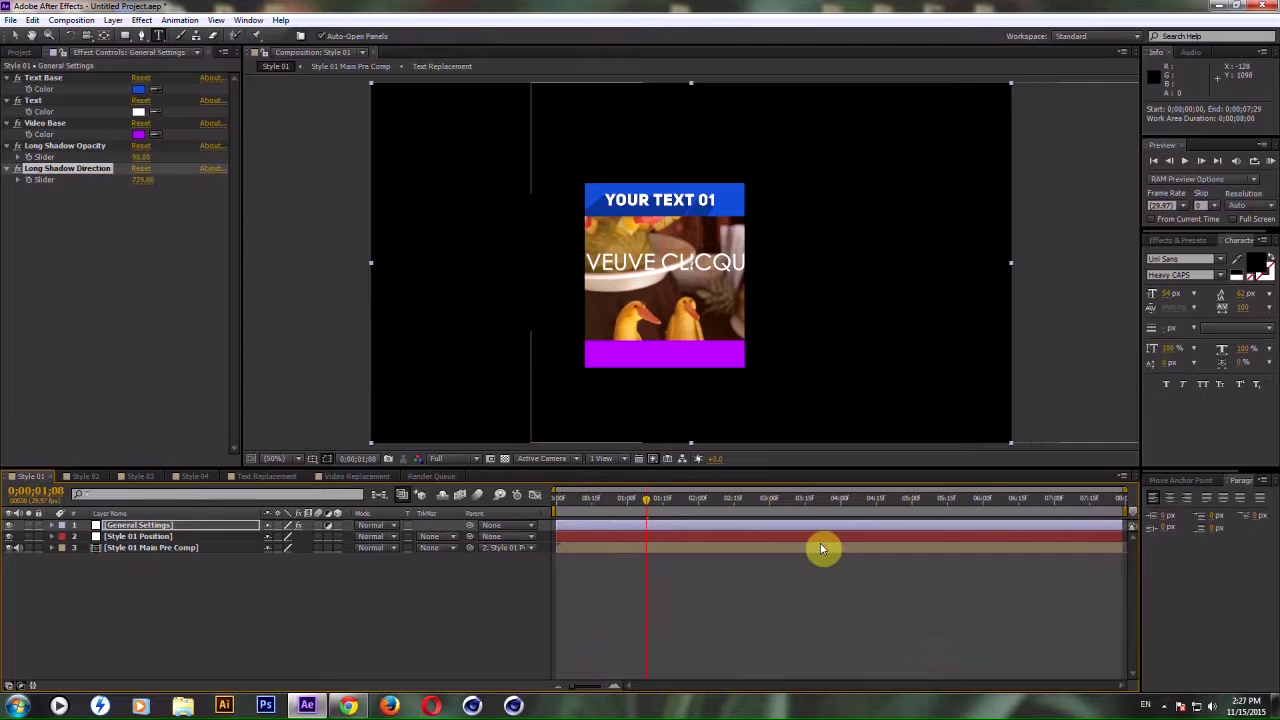